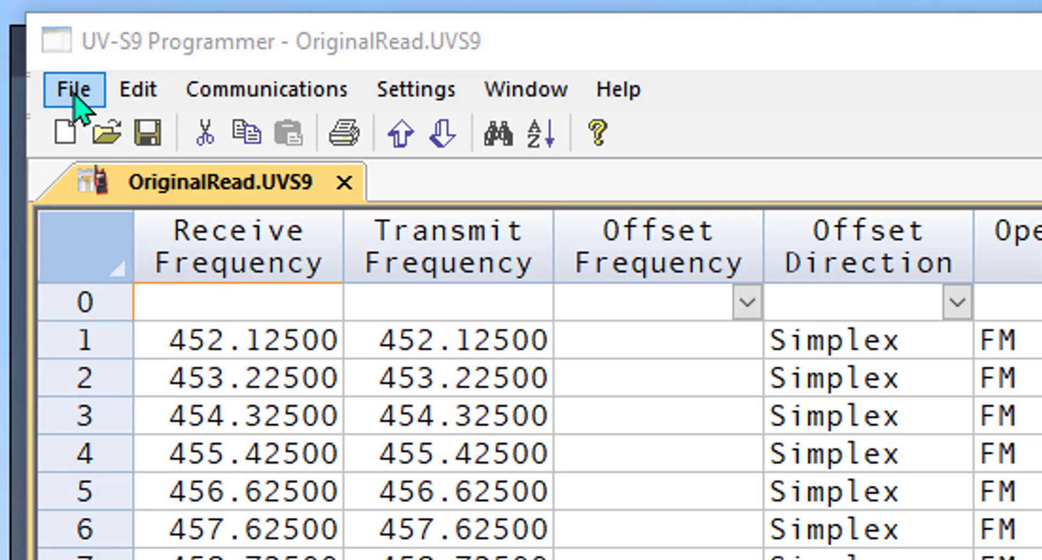
- Open the RepeaterBook Search dialog from File > External Data
{"action": "left_click", "coordinate": [76, 94]}
{"action": "mouse_move", "coordinate": [124, 209]}
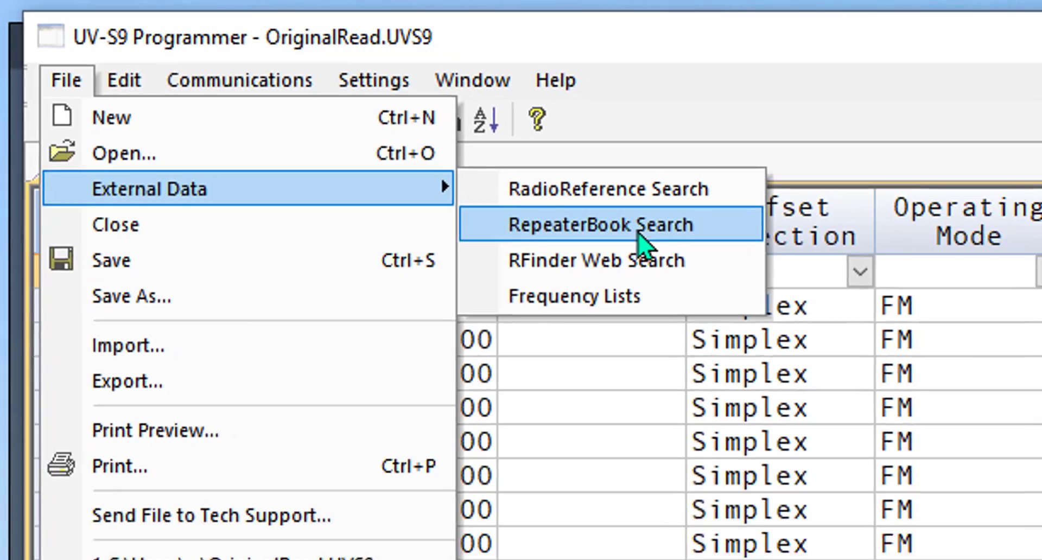
{"action": "left_click", "coordinate": [711, 260]}
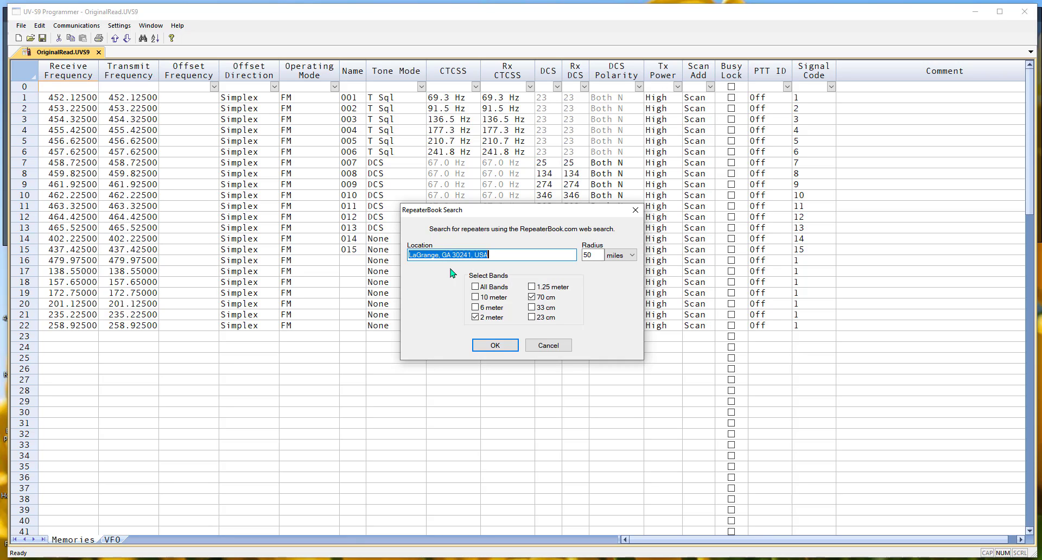
- Enter location 35544, leaving the 50-mile radius and 2 m/70 cm bands unchanged
{"action": "type", "text": "35544"}
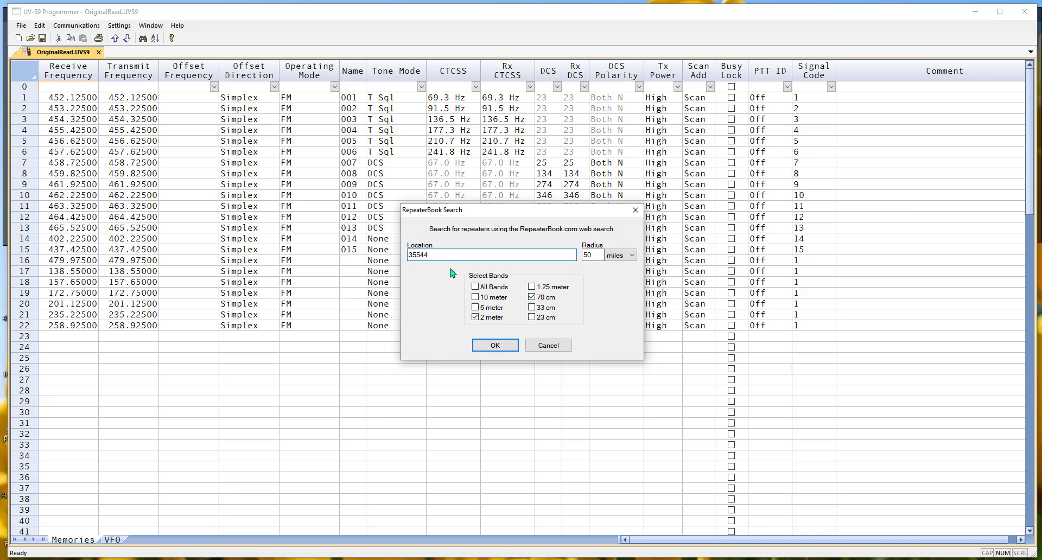
{"action": "key", "text": "Tab"}
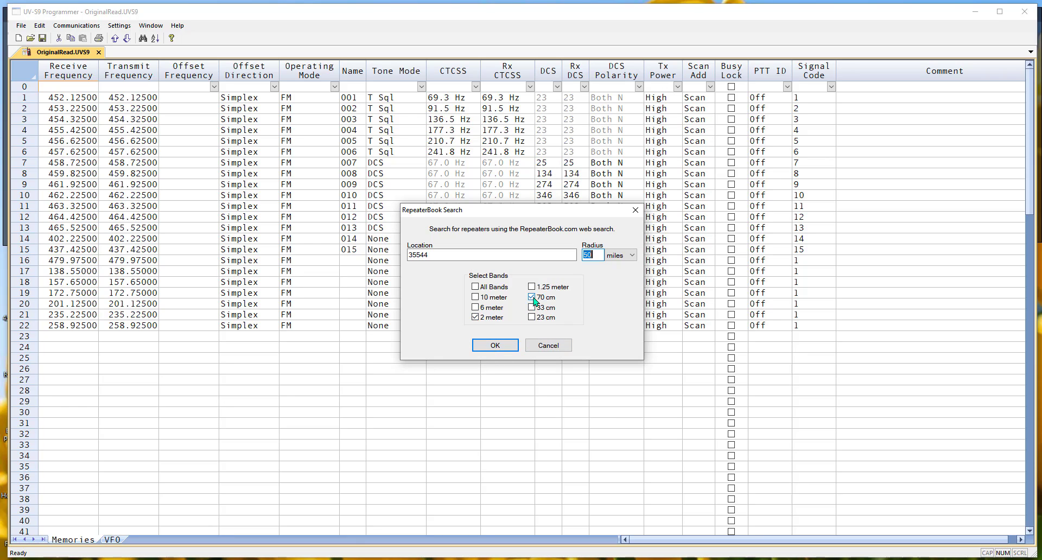
- Run the search to list Alabama and Mississippi repeaters near 35544
{"action": "left_click", "coordinate": [493, 347]}
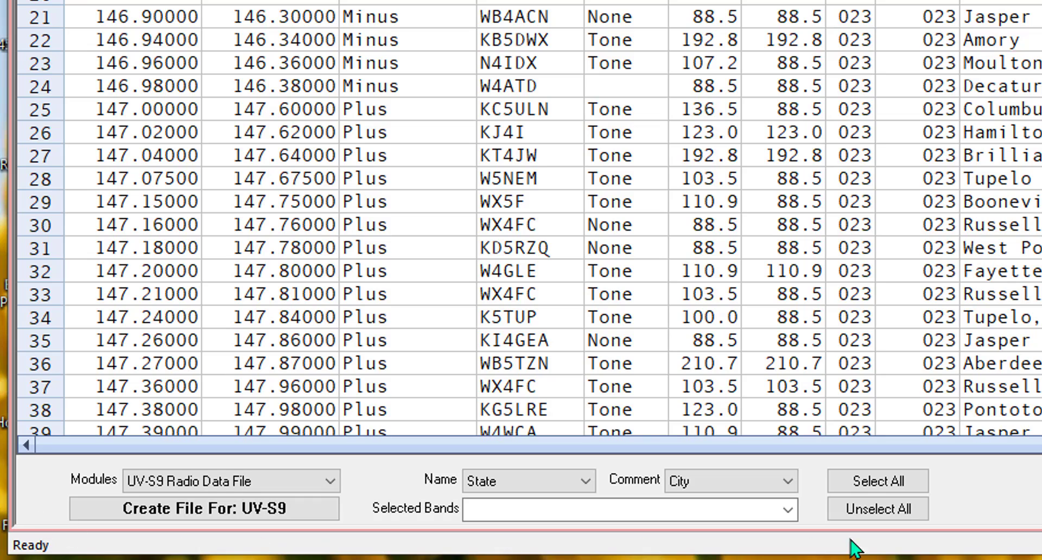
- Exclude Yaesu Fusion, DStar and DMR bands and name channels by callsign, keeping City comments
{"action": "left_click", "coordinate": [790, 513]}
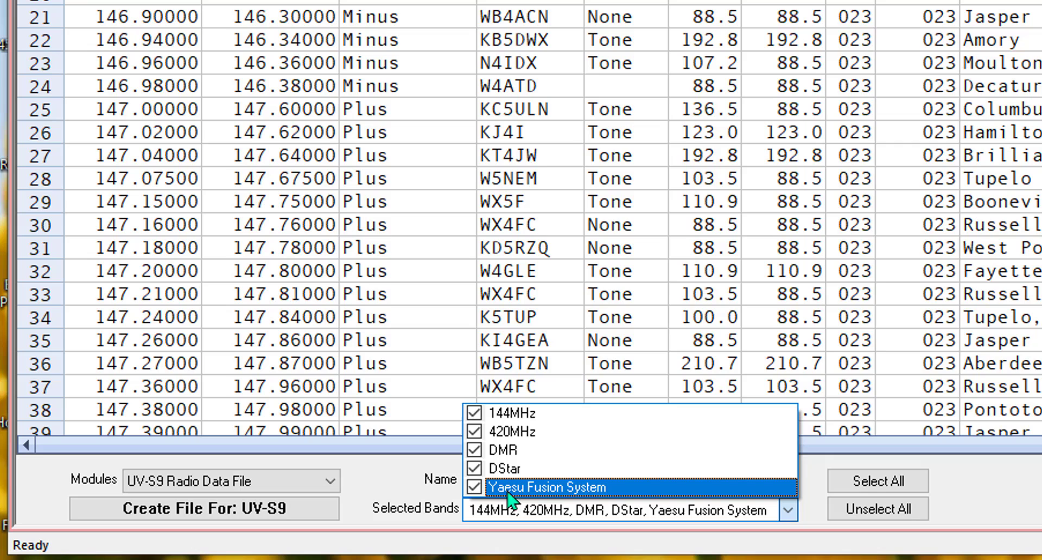
{"action": "left_click", "coordinate": [473, 488]}
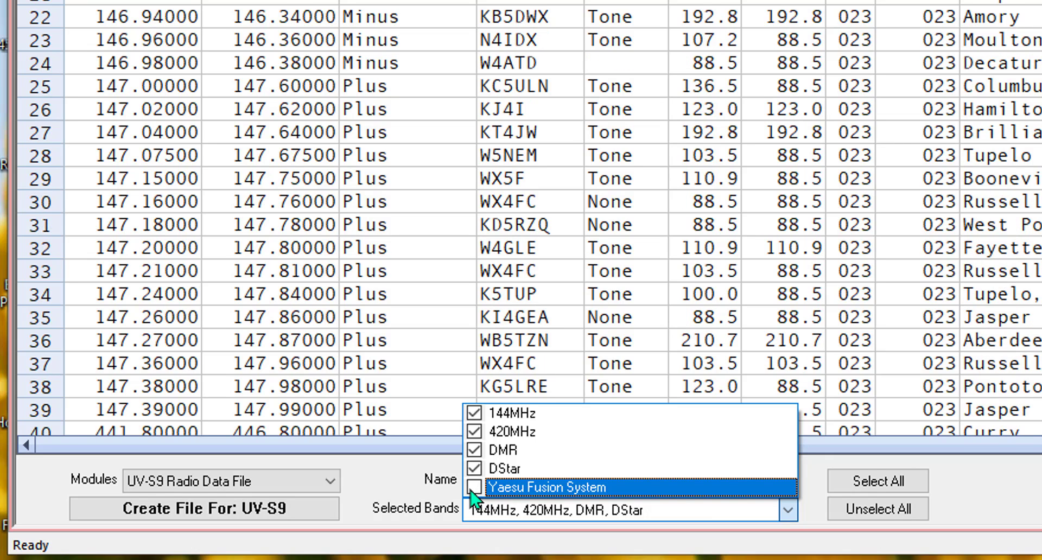
{"action": "left_click", "coordinate": [473, 469]}
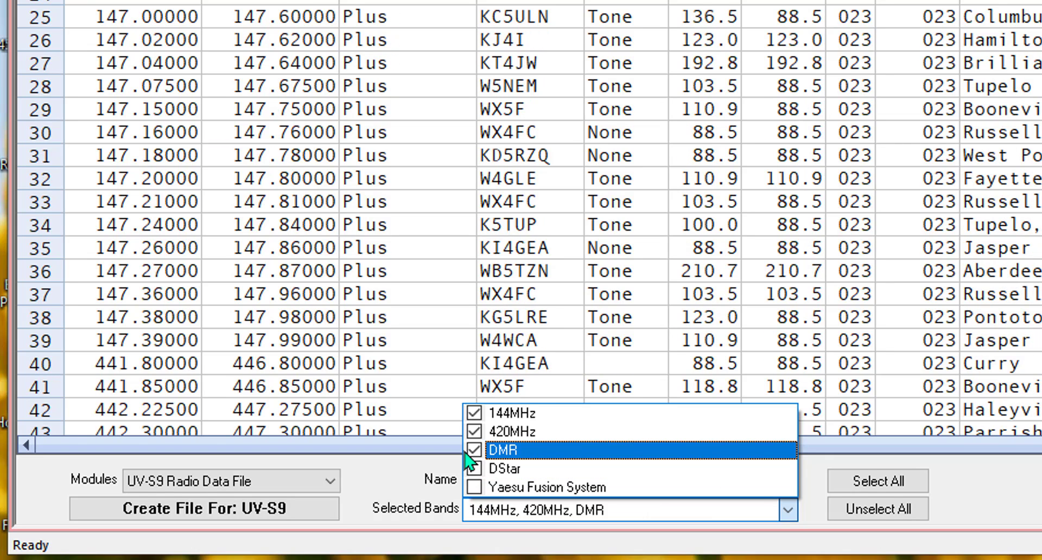
{"action": "left_click", "coordinate": [471, 451]}
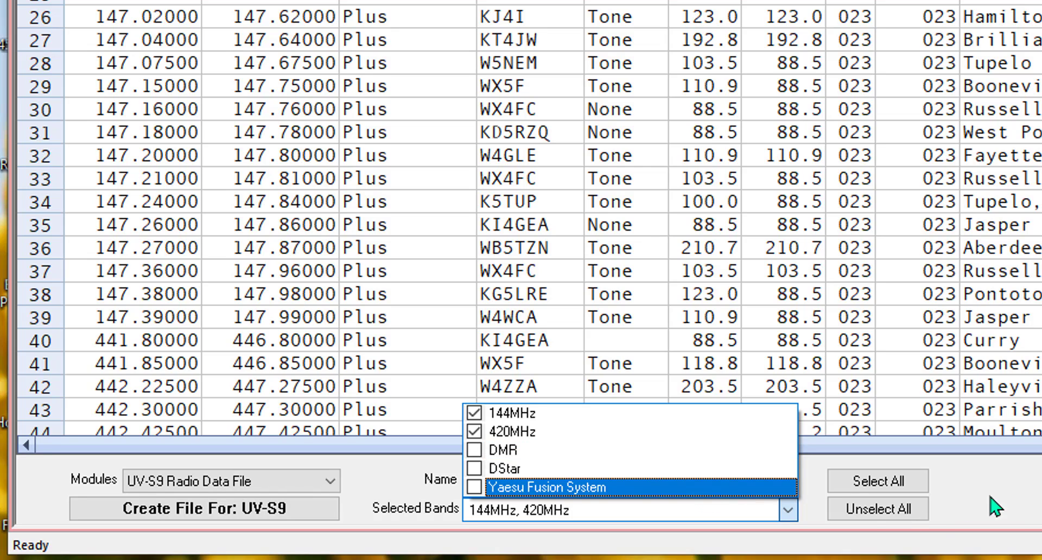
{"action": "left_click", "coordinate": [1030, 501]}
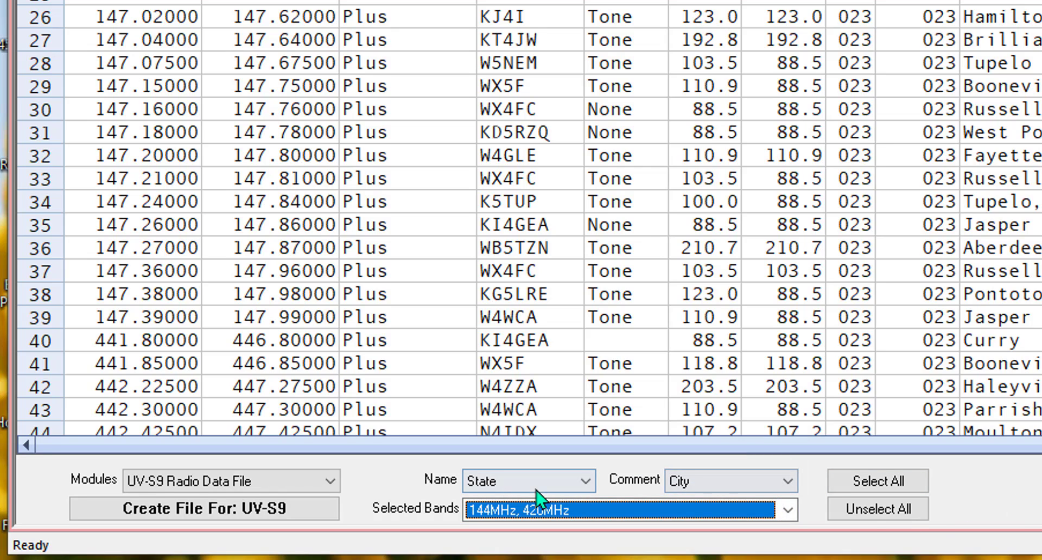
{"action": "left_click", "coordinate": [585, 482]}
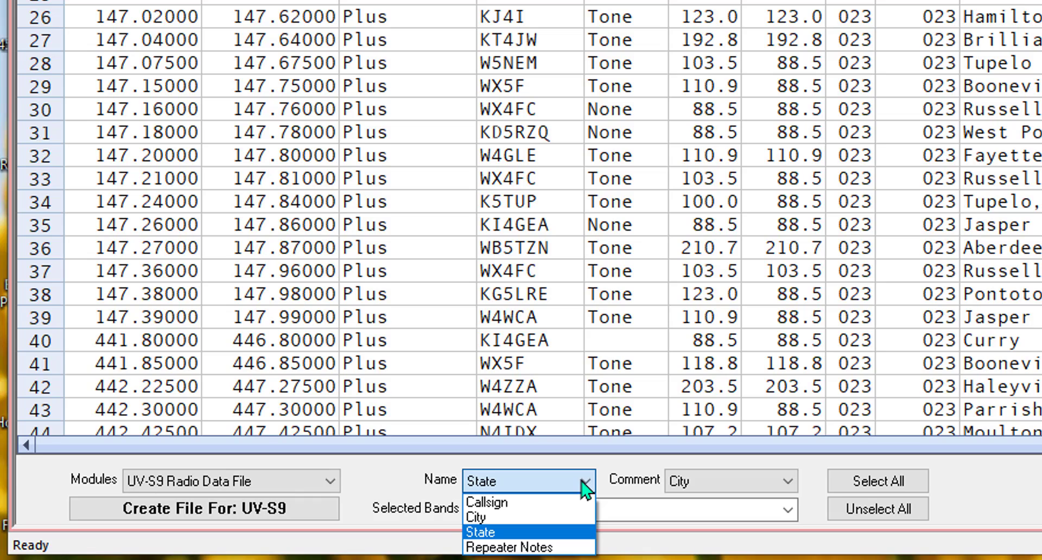
{"action": "left_click", "coordinate": [555, 501]}
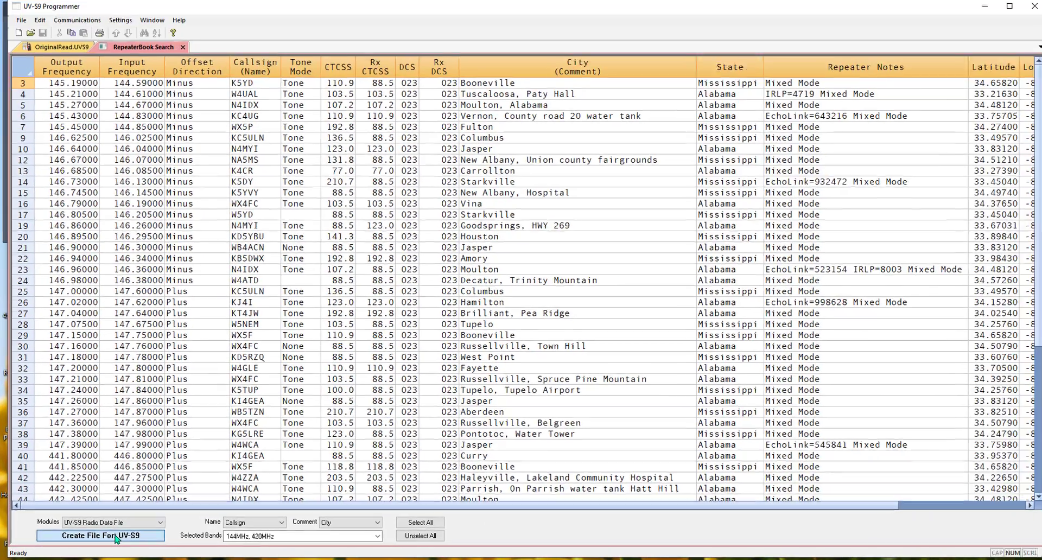
- Create the Untitled2 UV-S9 file from the results, widening the Name and CTCSS columns
{"action": "left_click", "coordinate": [236, 510]}
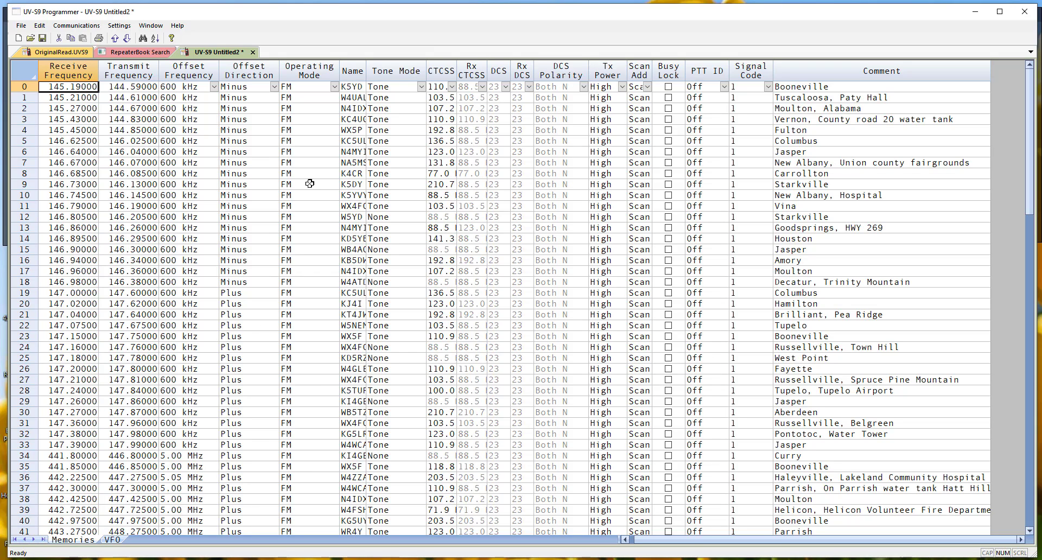
{"action": "left_click_drag", "start_coordinate": [366, 76], "coordinate": [379, 76]}
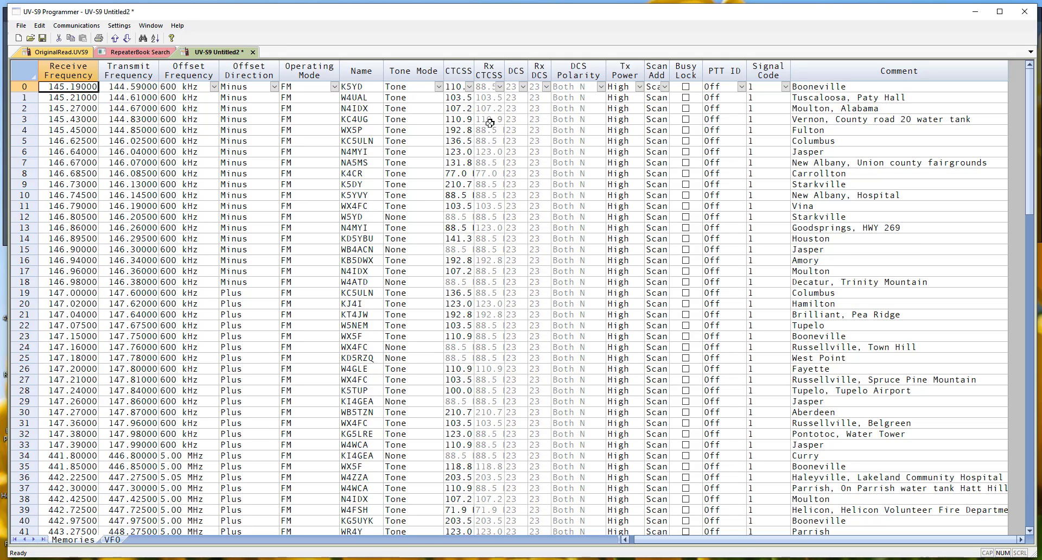
{"action": "left_click_drag", "start_coordinate": [474, 71], "coordinate": [502, 71]}
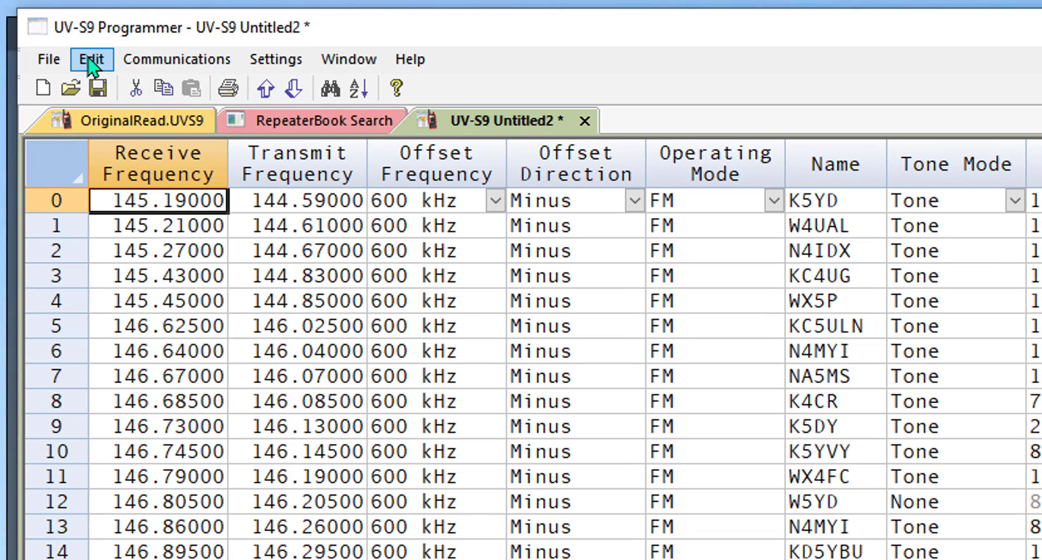
- Sort all channels in ascending order by the Comment column using Edit > Sort
{"action": "left_click", "coordinate": [55, 36]}
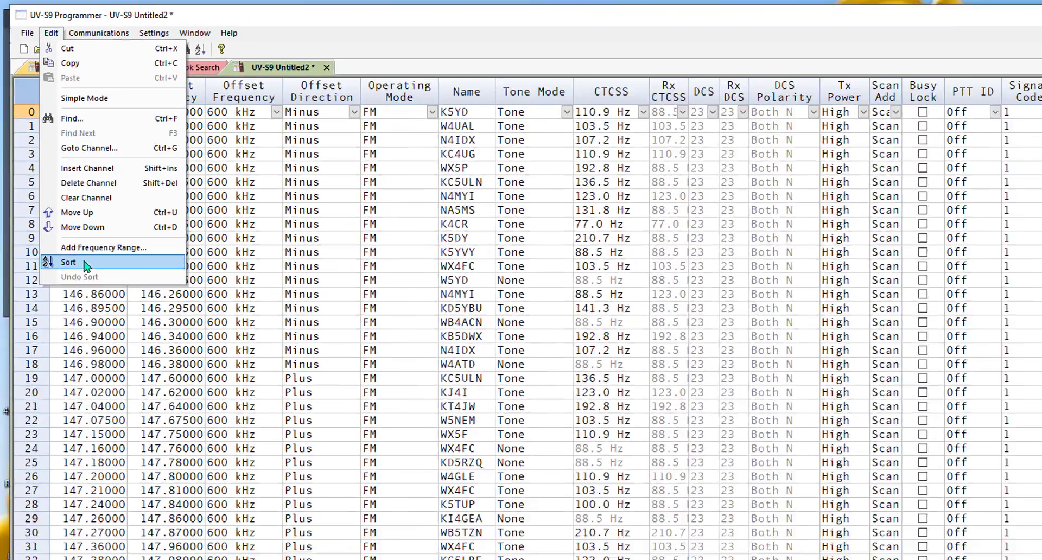
{"action": "left_click", "coordinate": [136, 469]}
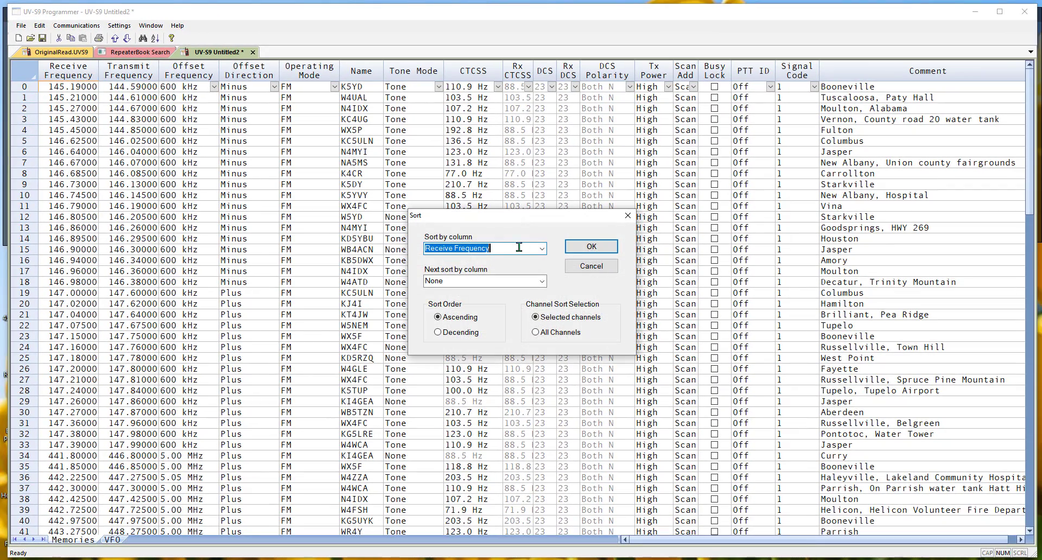
{"action": "left_click", "coordinate": [541, 249]}
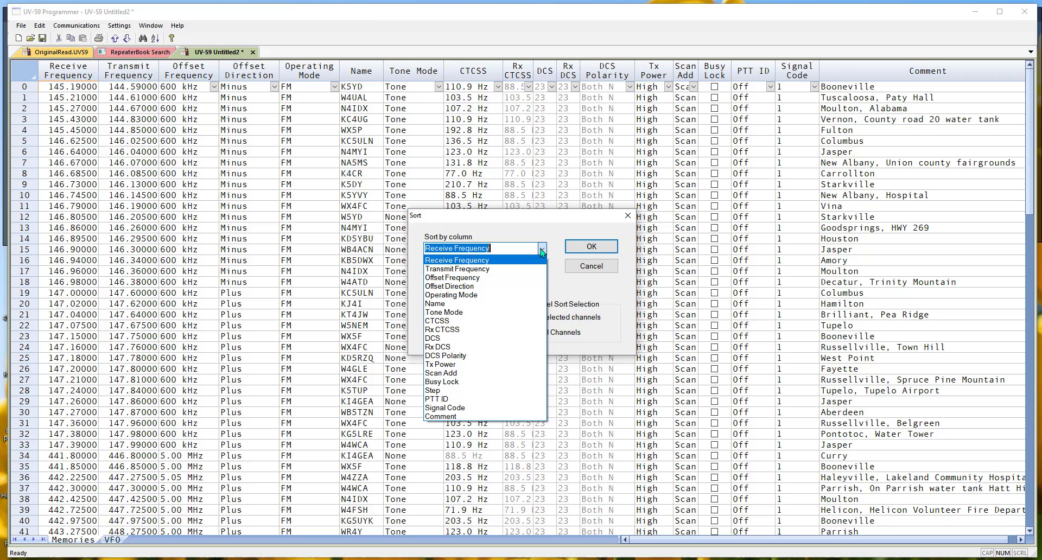
{"action": "left_click", "coordinate": [491, 416]}
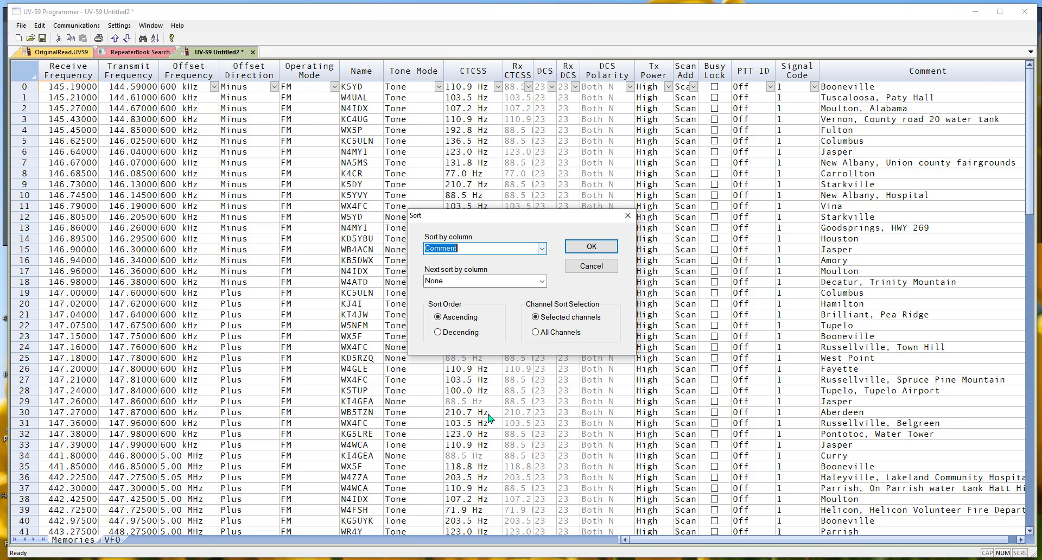
{"action": "left_click", "coordinate": [536, 333]}
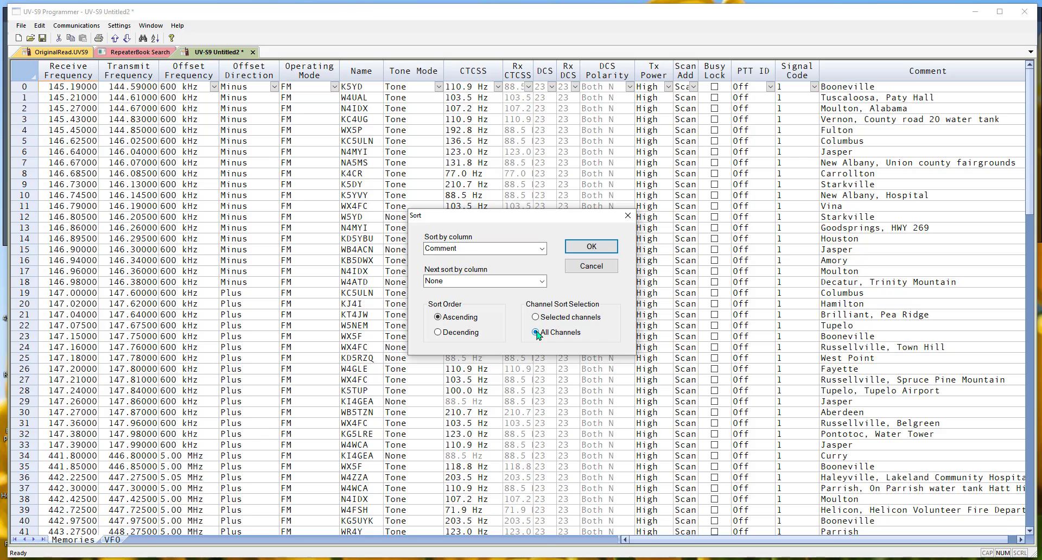
{"action": "left_click", "coordinate": [601, 249]}
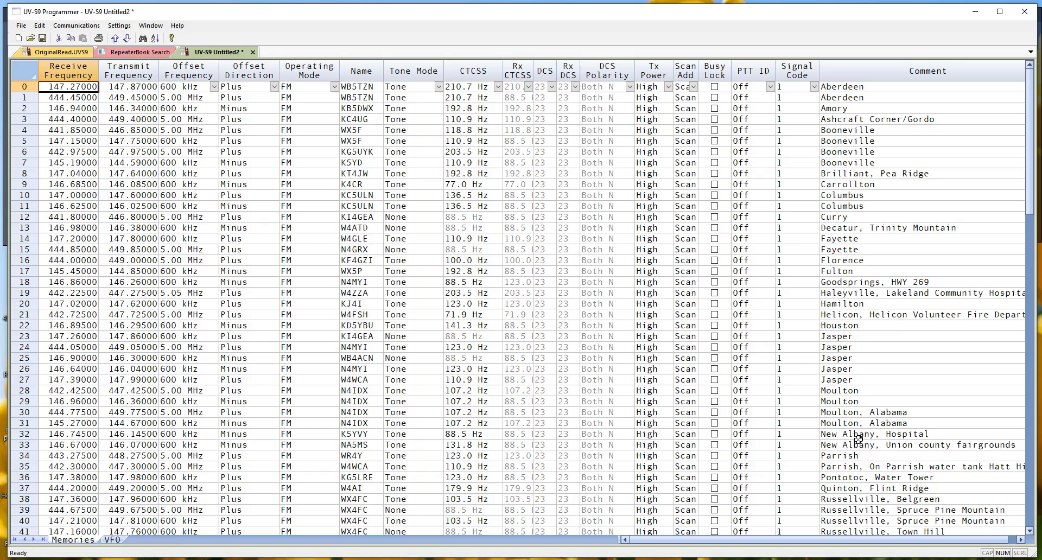
{"action": "scroll", "coordinate": [855, 431], "scroll_direction": "down", "scroll_amount": 2}
{"action": "scroll", "coordinate": [856, 431], "scroll_direction": "down", "scroll_amount": 3}
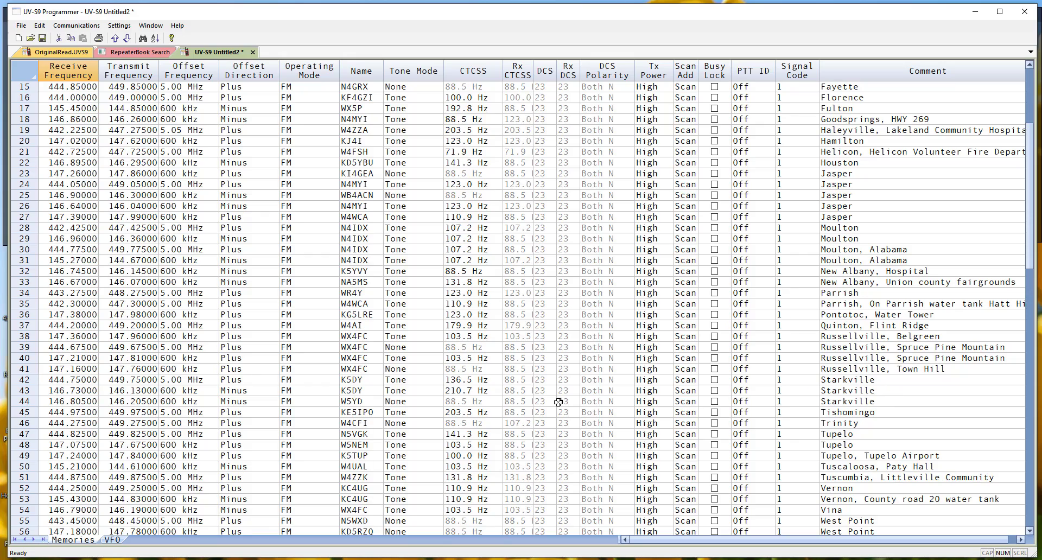
{"action": "scroll", "coordinate": [557, 401], "scroll_direction": "up", "scroll_amount": 5}
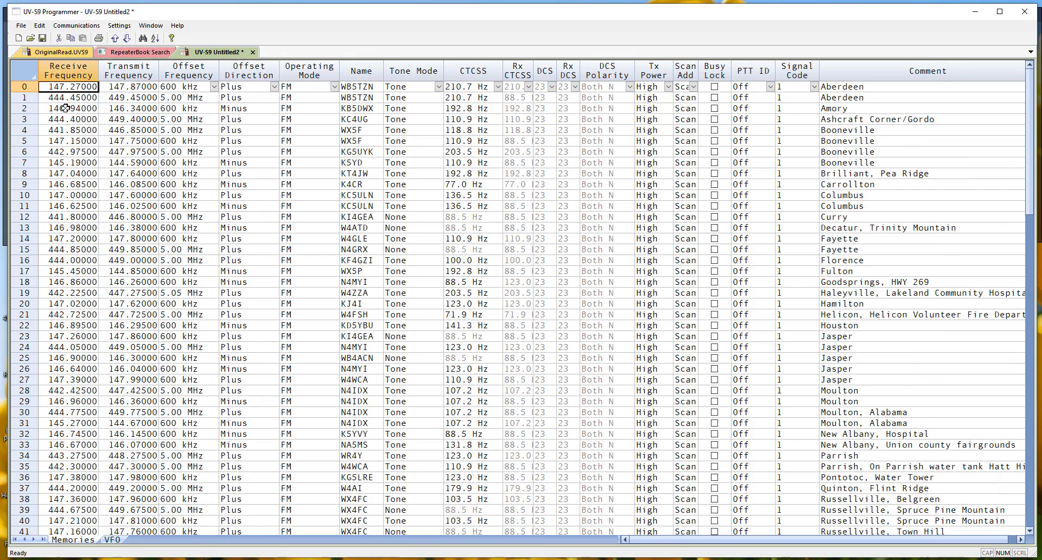
{"action": "left_click", "coordinate": [63, 27]}
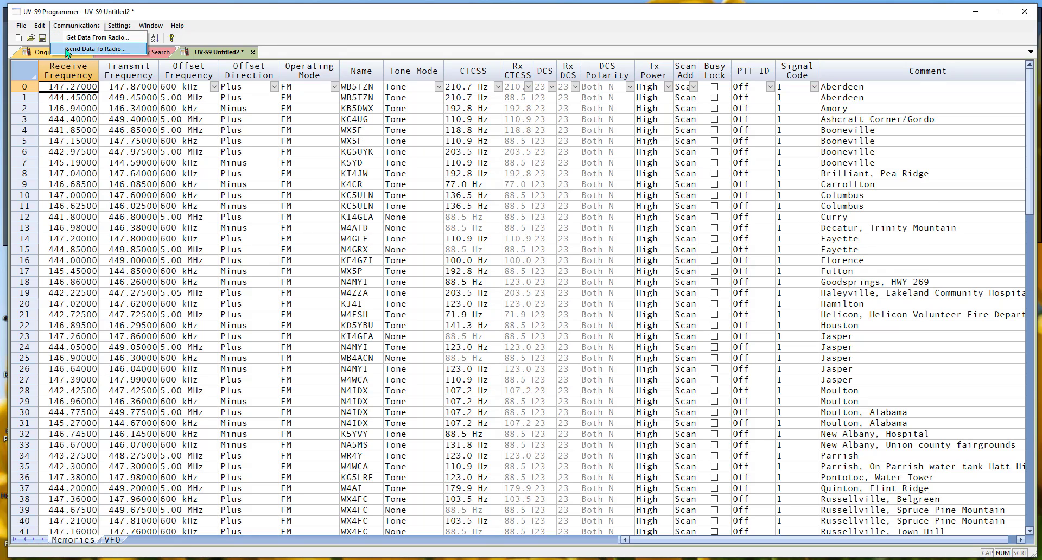
{"action": "left_click", "coordinate": [68, 50]}
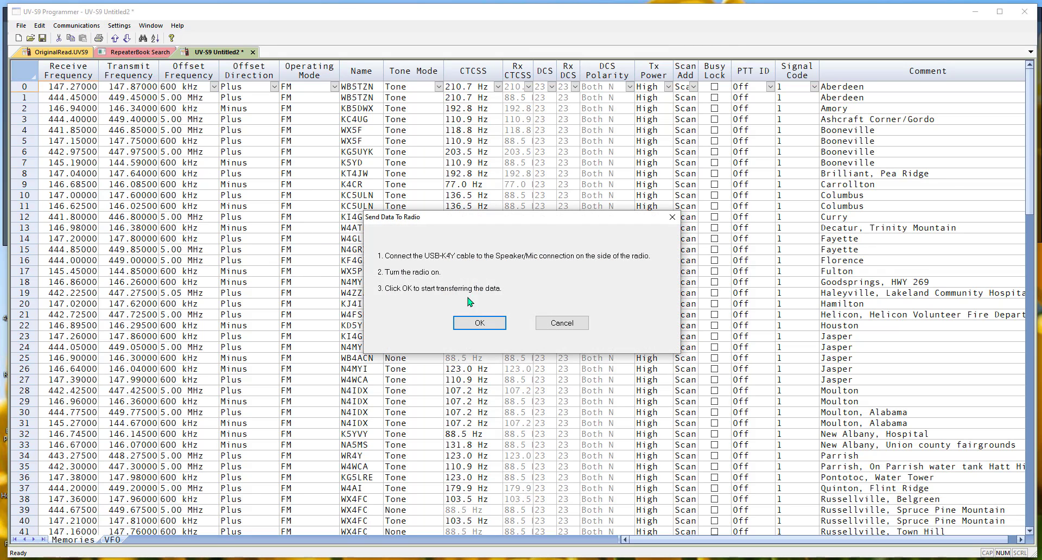
{"action": "left_click", "coordinate": [562, 324]}
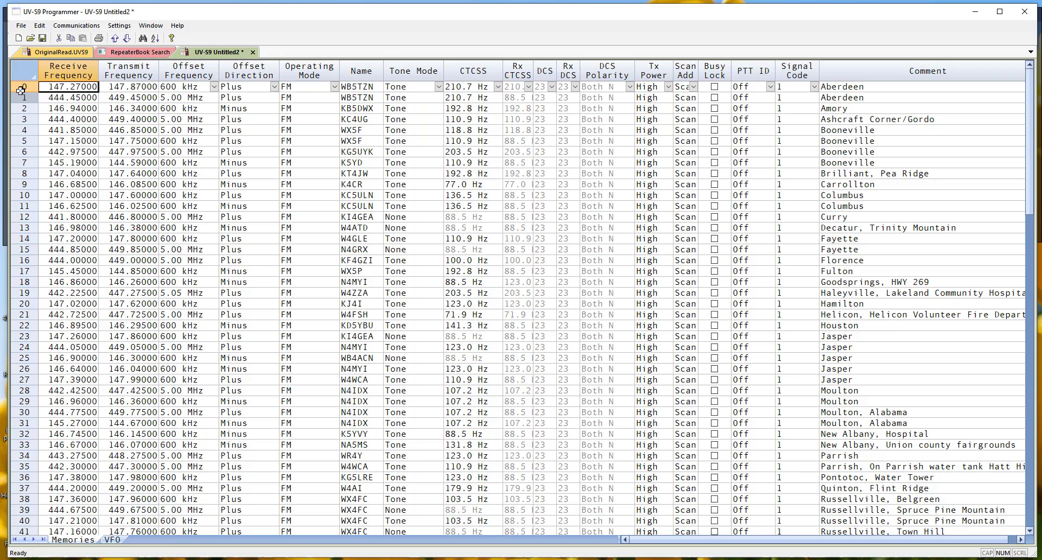
- Save the list as RepeaterSearch and review the 57 saved channels
{"action": "left_click", "coordinate": [21, 26]}
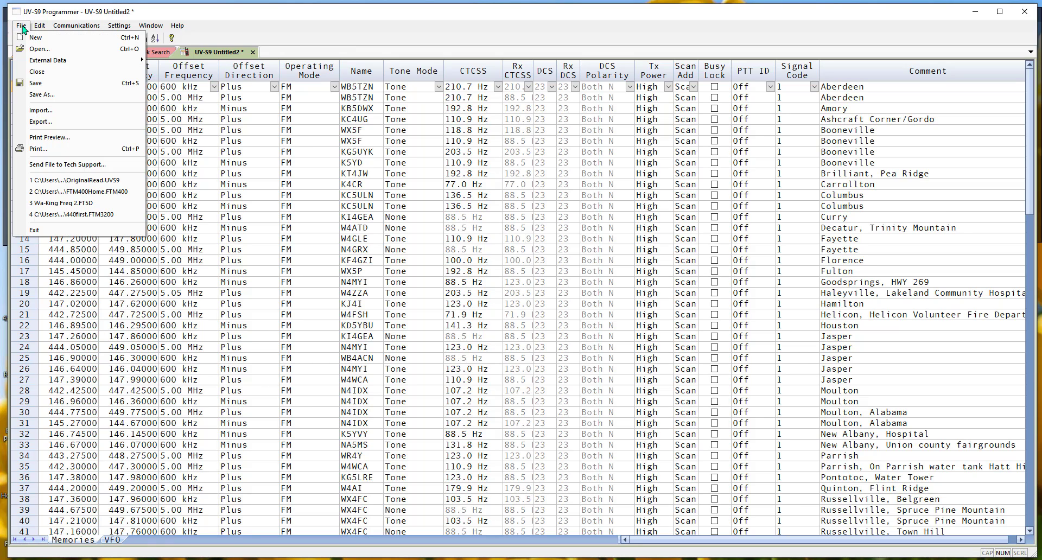
{"action": "left_click", "coordinate": [39, 98]}
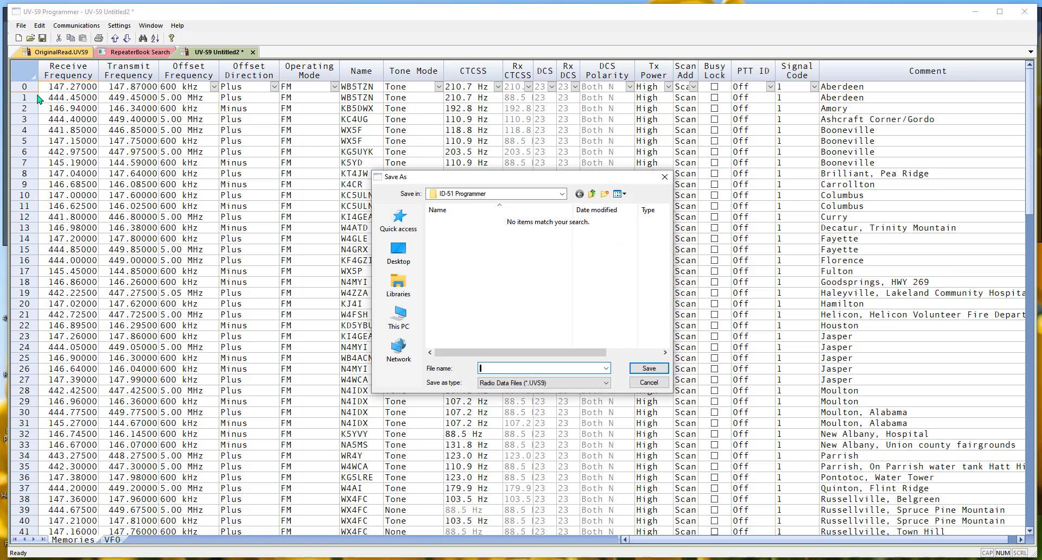
{"action": "type", "text": "RepeaterSearch"}
{"action": "key", "text": "Return"}
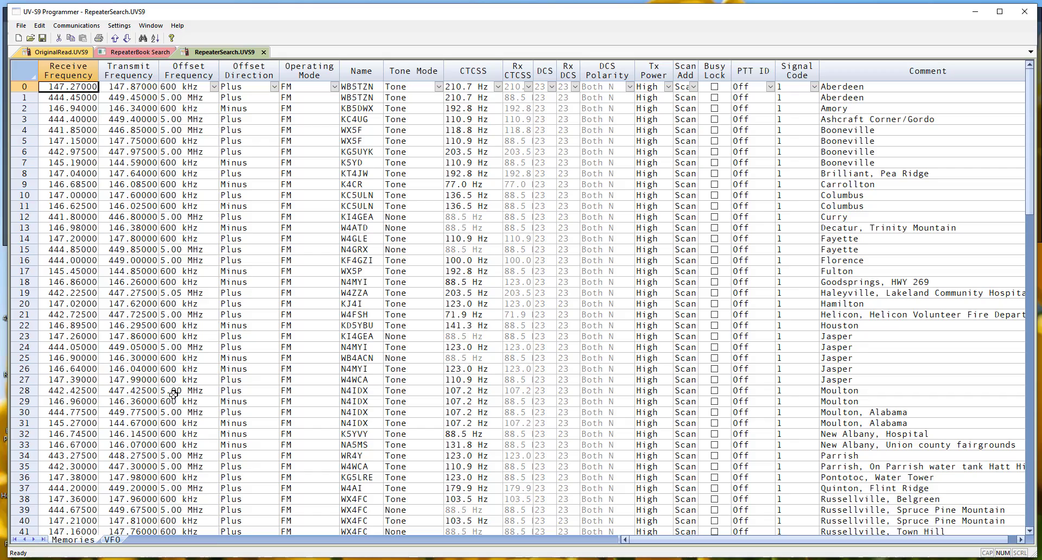
{"action": "scroll", "coordinate": [174, 393], "scroll_direction": "down", "scroll_amount": 11}
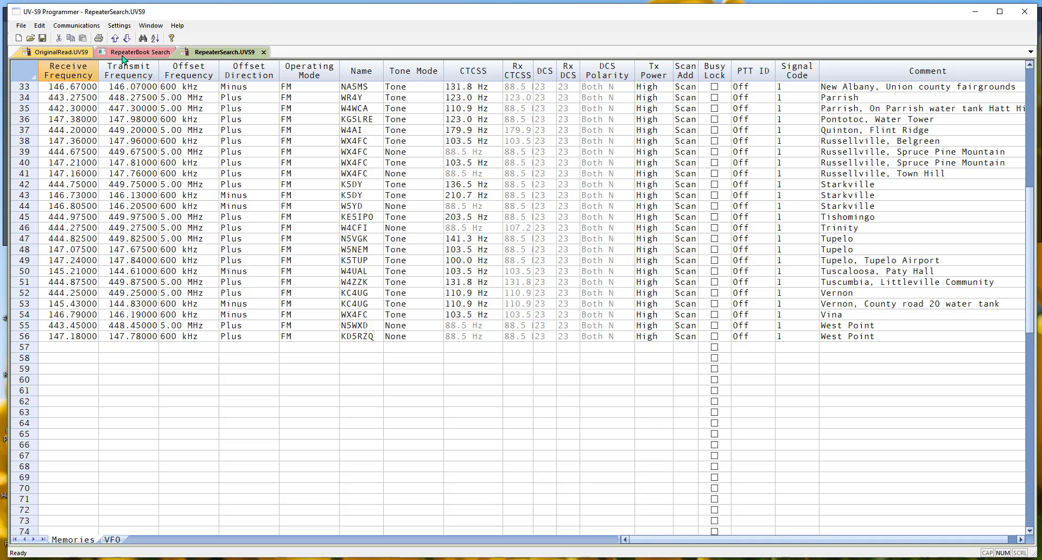
{"action": "scroll", "coordinate": [104, 364], "scroll_direction": "down", "scroll_amount": 4}
{"action": "scroll", "coordinate": [104, 364], "scroll_direction": "down", "scroll_amount": 14}
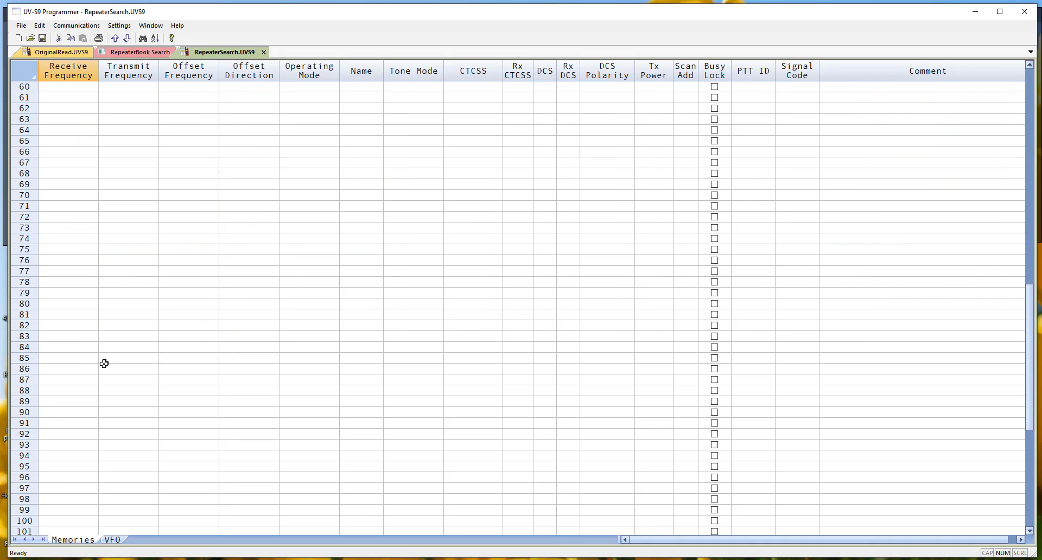
{"action": "scroll", "coordinate": [104, 363], "scroll_direction": "up", "scroll_amount": 11}
{"action": "scroll", "coordinate": [105, 364], "scroll_direction": "up", "scroll_amount": 18}
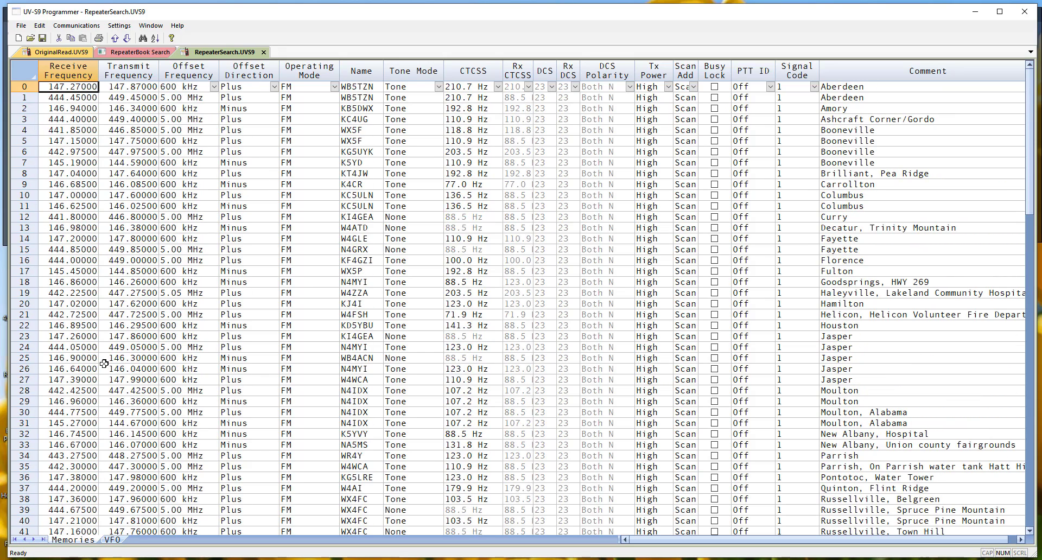
{"action": "left_click", "coordinate": [118, 26]}
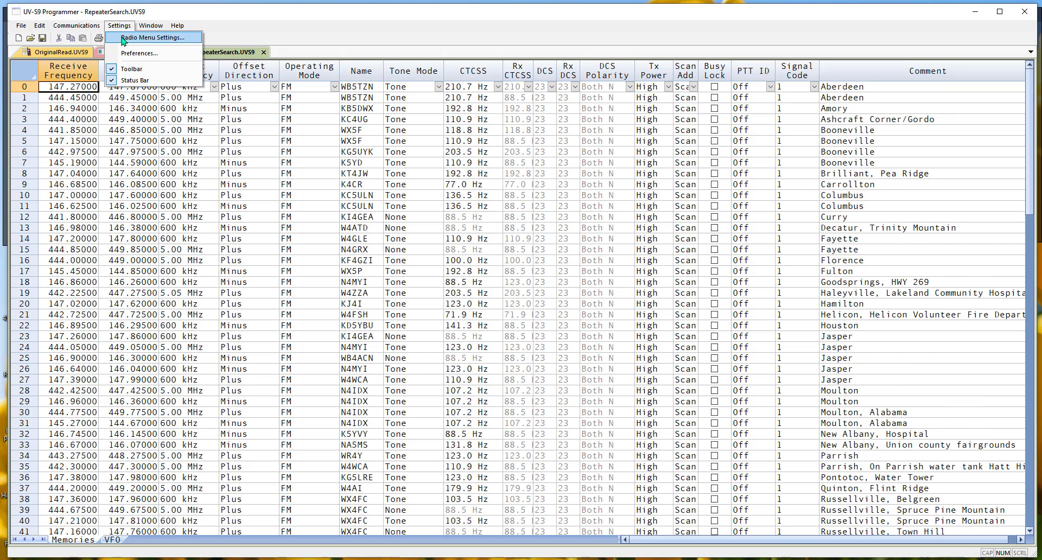
{"action": "left_click", "coordinate": [123, 38]}
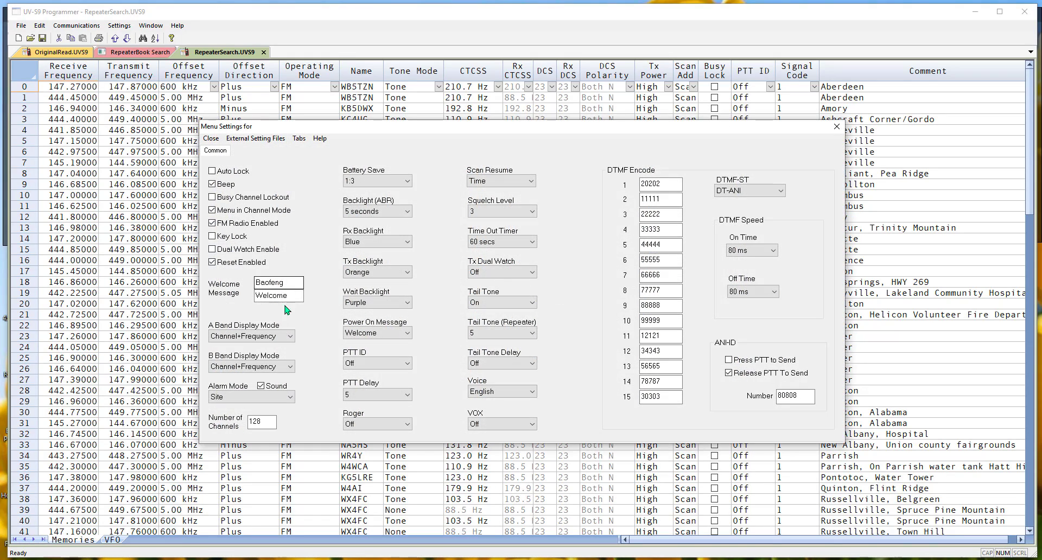
{"action": "left_click", "coordinate": [292, 367]}
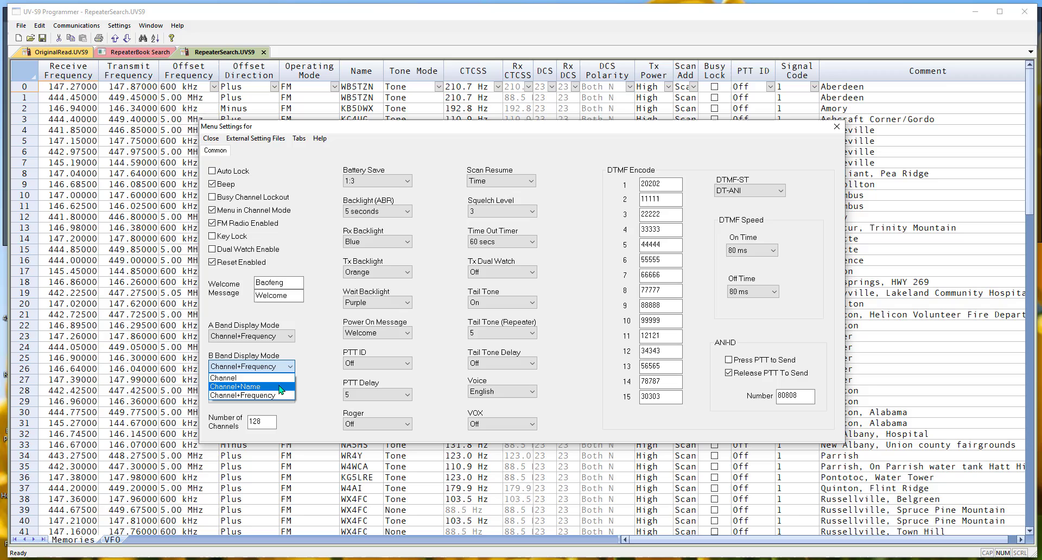
{"action": "left_click", "coordinate": [280, 389]}
{"action": "left_click", "coordinate": [277, 367]}
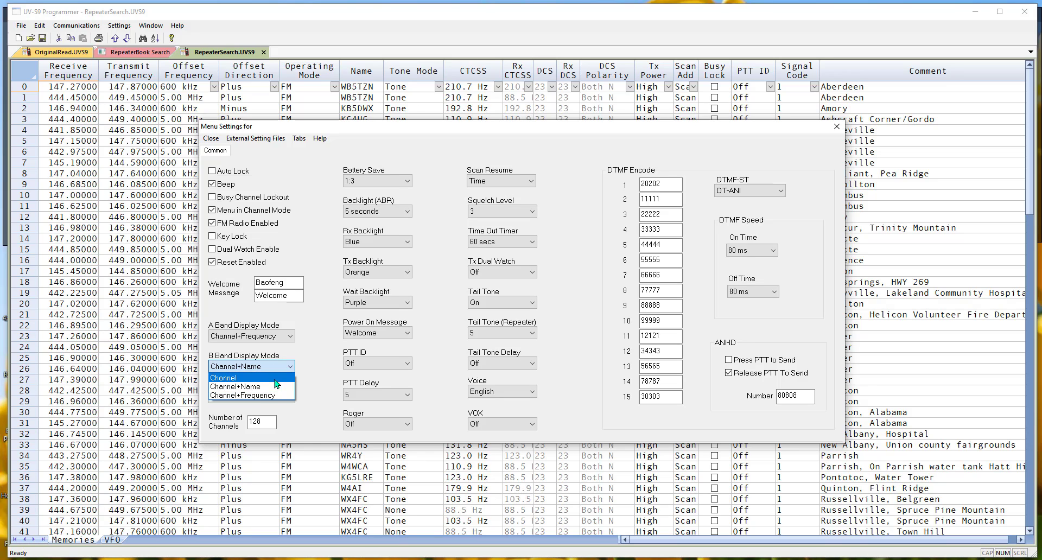
{"action": "left_click", "coordinate": [275, 395]}
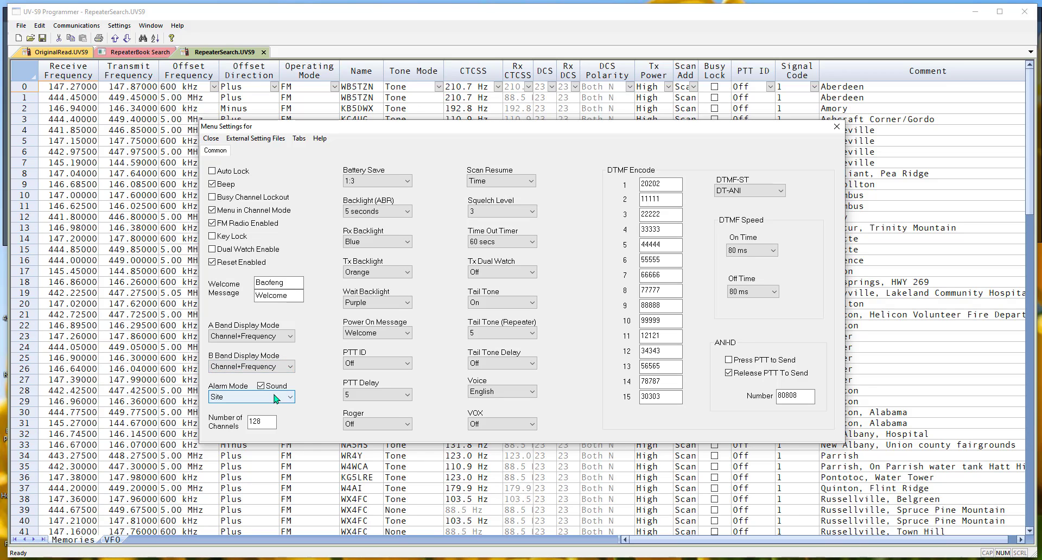
{"action": "left_click", "coordinate": [211, 138]}
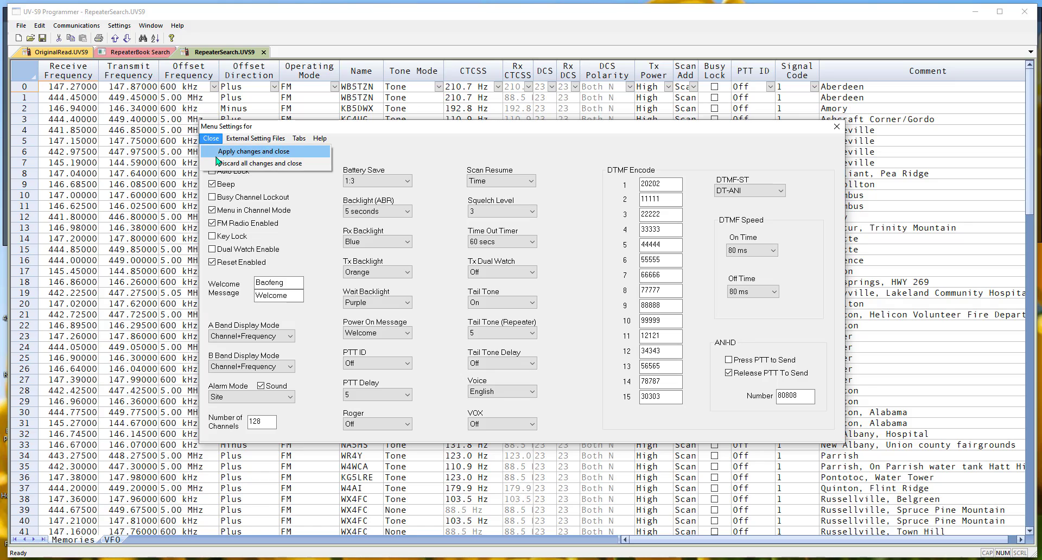
{"action": "left_click", "coordinate": [216, 154]}
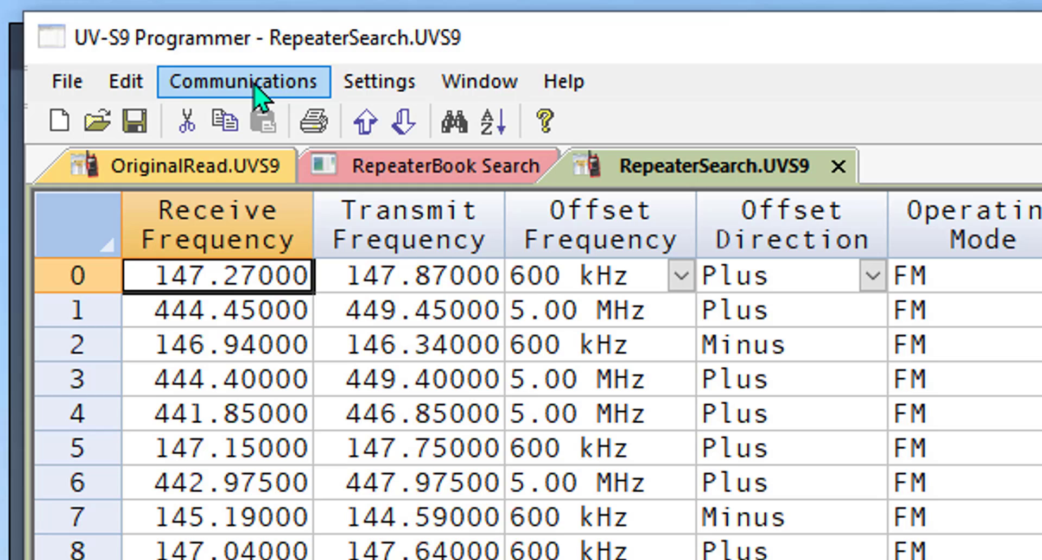
- Bring up Send Data To Radio from the Communications menu
{"action": "left_click", "coordinate": [254, 85]}
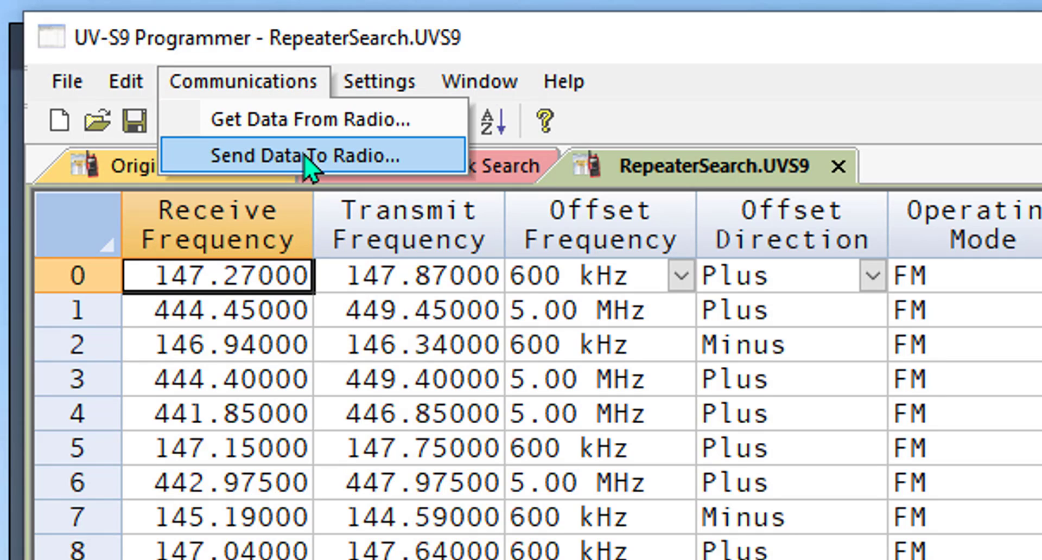